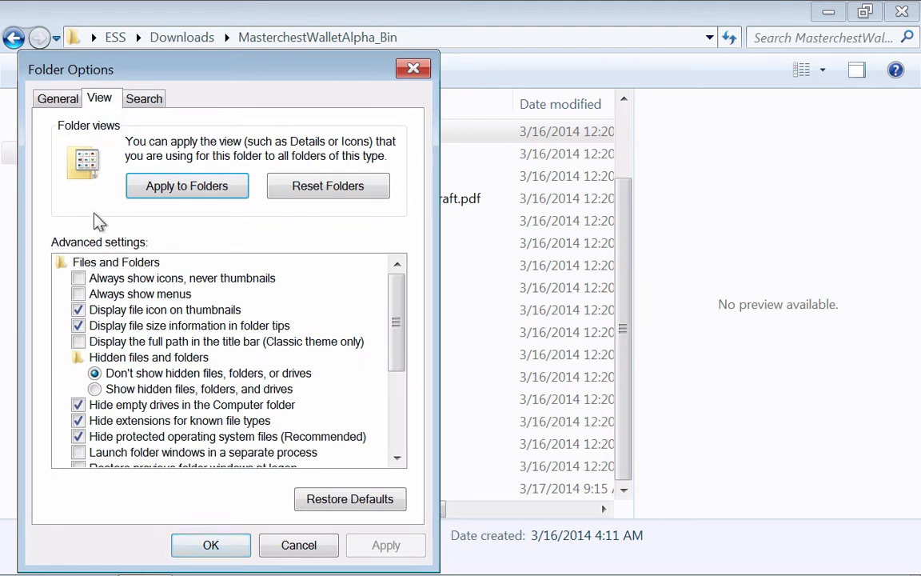
Step: Set the folder options to show hidden files, folders, and drives and stop hiding extensions for known file types
{"action": "left_click", "coordinate": [94, 389]}
{"action": "scroll", "coordinate": [130, 391], "scroll_direction": "down", "scroll_amount": 2}
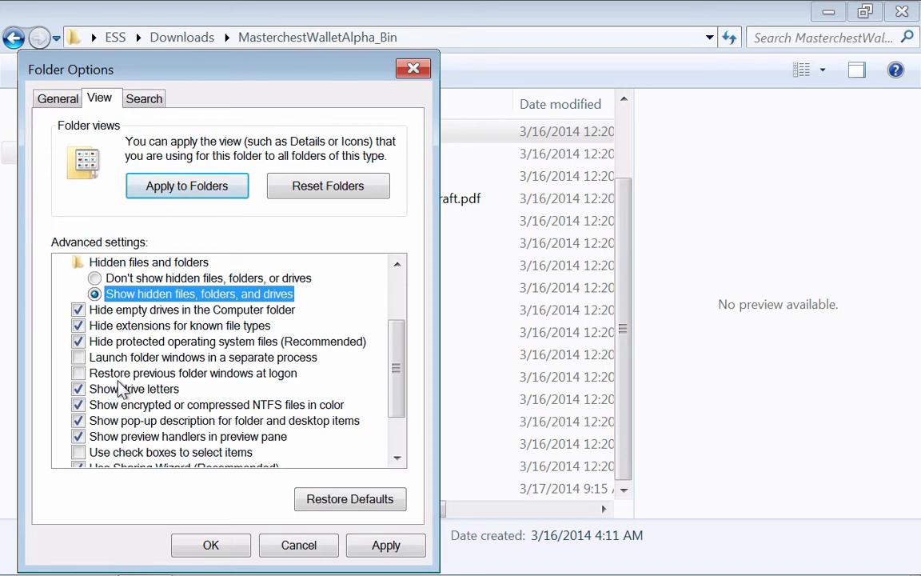
{"action": "left_click", "coordinate": [78, 327]}
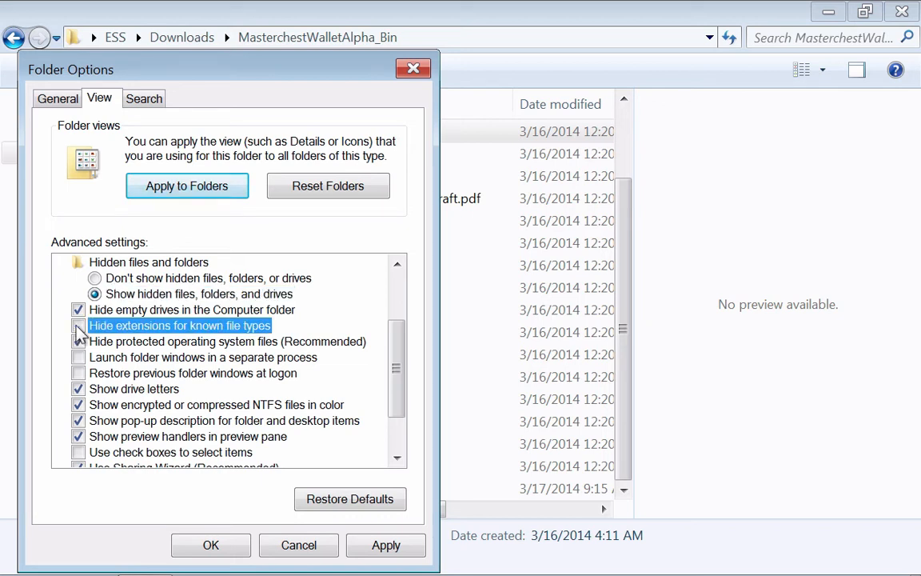
{"action": "left_click", "coordinate": [366, 550]}
{"action": "left_click", "coordinate": [240, 546]}
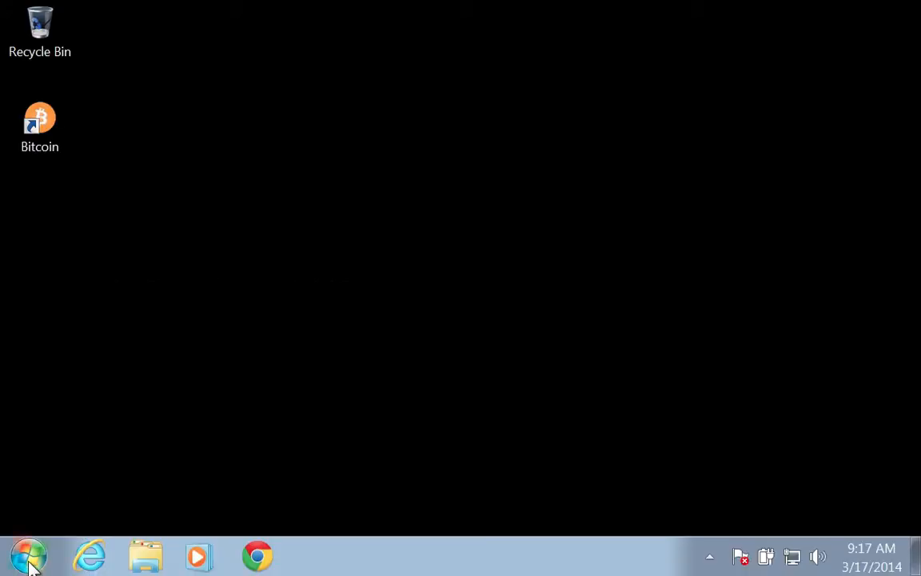
Step: Open the Bitcoin data folder at %USERPROFILE%\AppData\Roaming\Bitcoin
{"action": "left_click", "coordinate": [30, 555]}
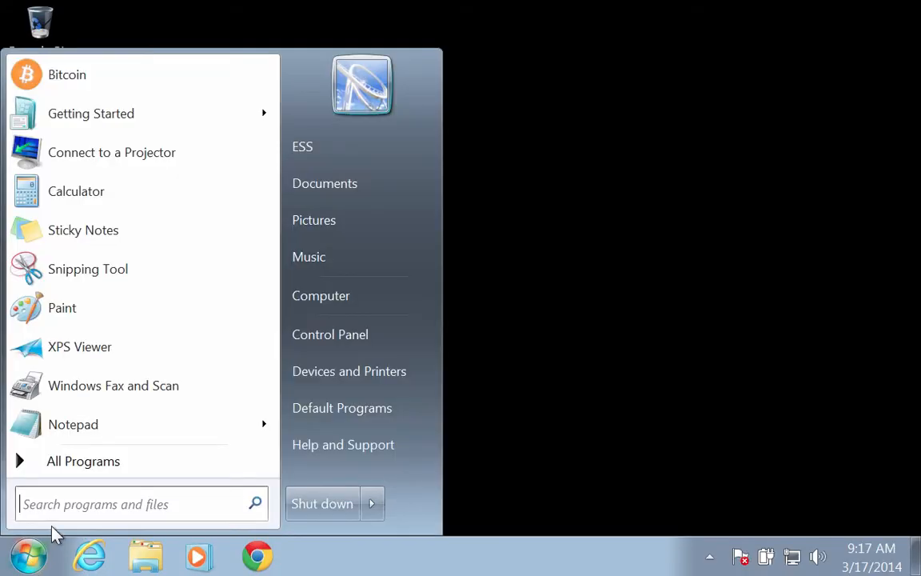
{"action": "key", "text": "ctrl+v"}
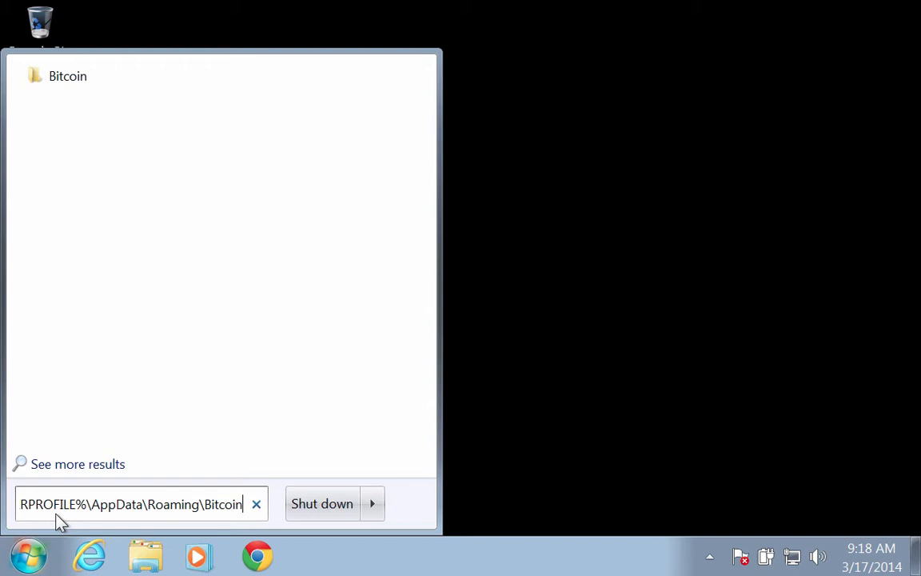
{"action": "key", "text": "Return"}
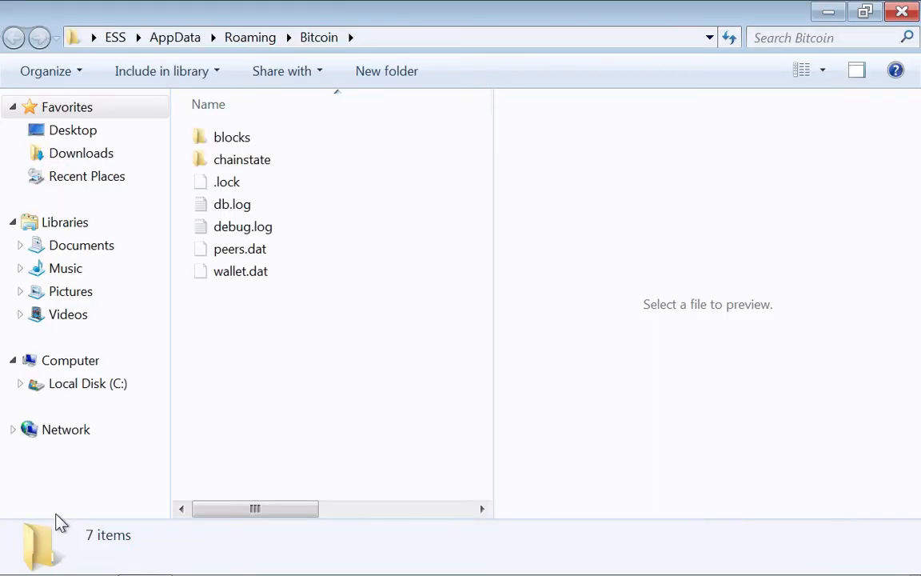
Step: Create a new text document in the Bitcoin data folder and name it bitcoin.conf, accepting the extension change
{"action": "right_click", "coordinate": [252, 315]}
{"action": "mouse_move", "coordinate": [415, 504]}
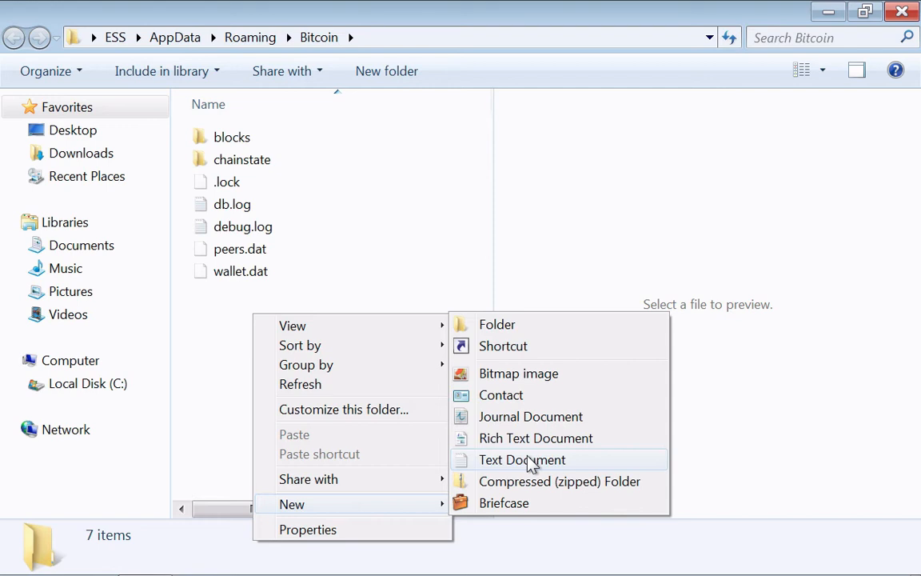
{"action": "left_click", "coordinate": [529, 462]}
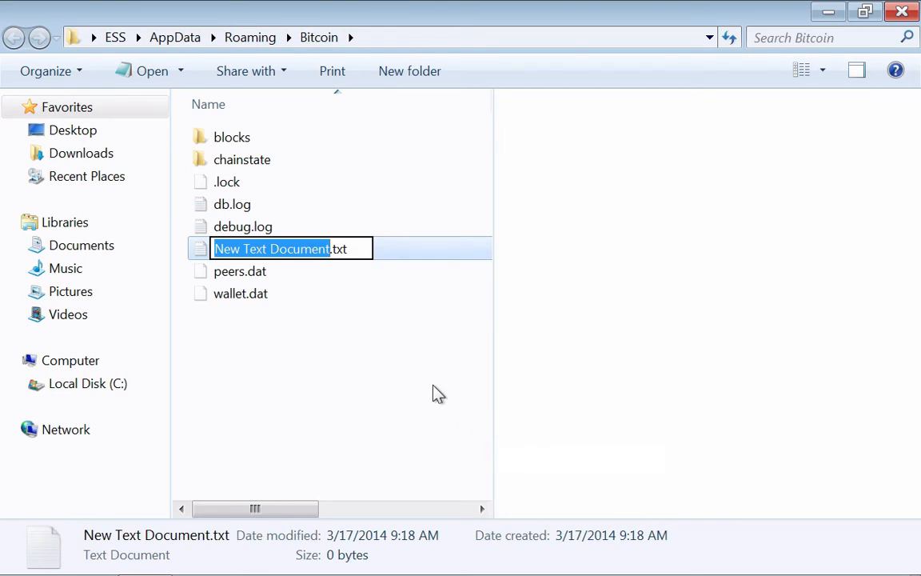
{"action": "key", "text": "End"}
{"action": "key", "text": "BackSpace"}
{"action": "key", "text": "BackSpace"}
{"action": "key", "text": "BackSpace"}
{"action": "key", "text": "BackSpace"}
{"action": "key", "text": "BackSpace"}
{"action": "key", "text": "BackSpace"}
{"action": "key", "text": "BackSpace"}
{"action": "key", "text": "BackSpace"}
{"action": "key", "text": "BackSpace"}
{"action": "key", "text": "BackSpace"}
{"action": "key", "text": "BackSpace"}
{"action": "key", "text": "BackSpace"}
{"action": "key", "text": "BackSpace"}
{"action": "key", "text": "BackSpace"}
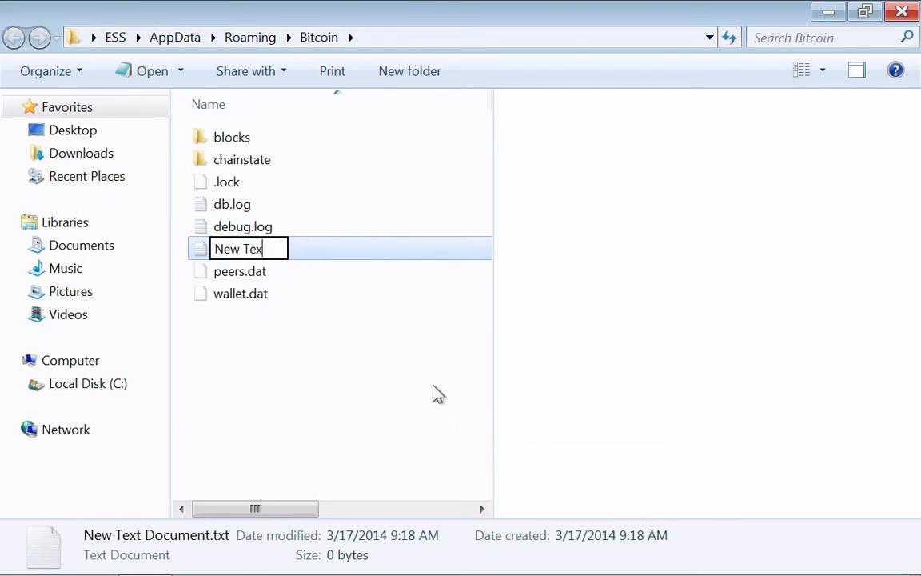
{"action": "key", "text": "BackSpace"}
{"action": "key", "text": "BackSpace"}
{"action": "key", "text": "BackSpace"}
{"action": "key", "text": "BackSpace"}
{"action": "key", "text": "BackSpace"}
{"action": "key", "text": "BackSpace"}
{"action": "key", "text": "BackSpace"}
{"action": "type", "text": "bitcoin."}
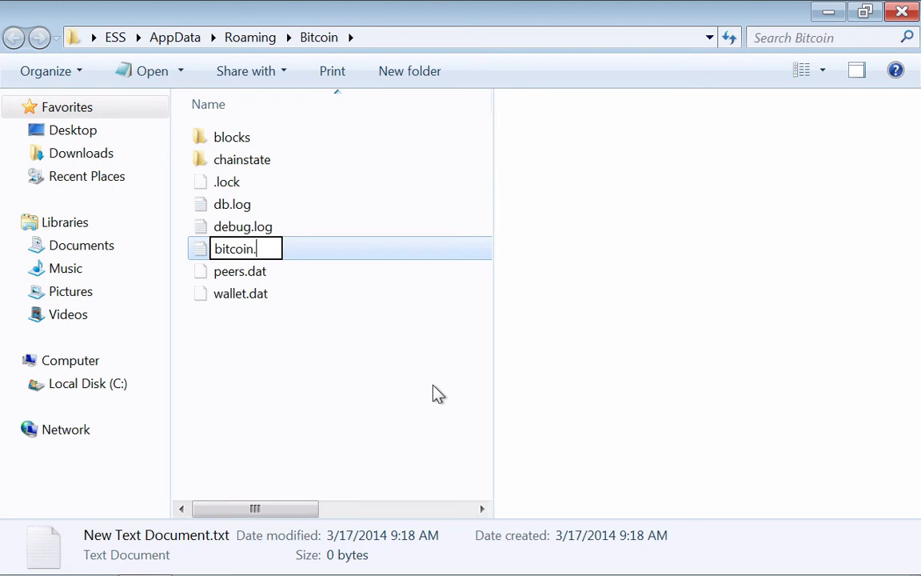
{"action": "type", "text": "conf"}
{"action": "key", "text": "Return"}
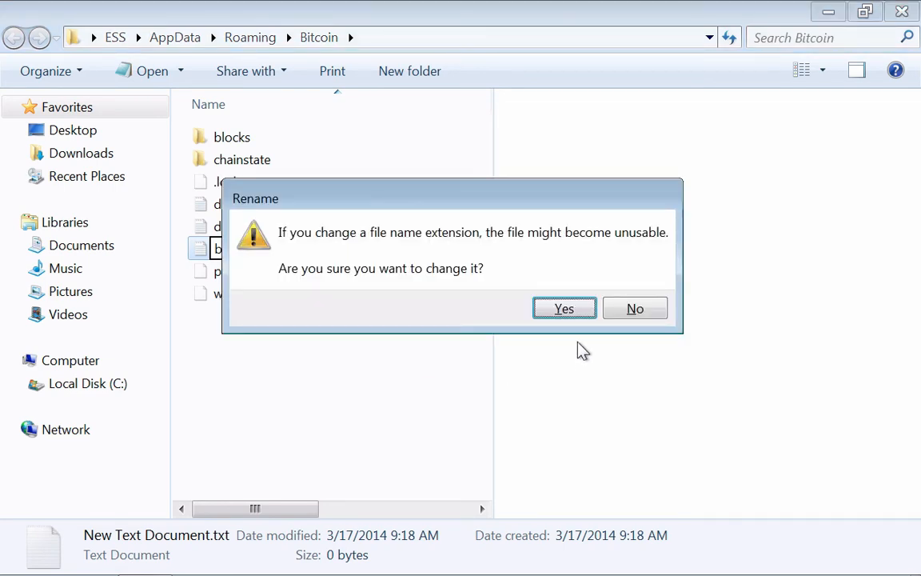
{"action": "left_click", "coordinate": [564, 308]}
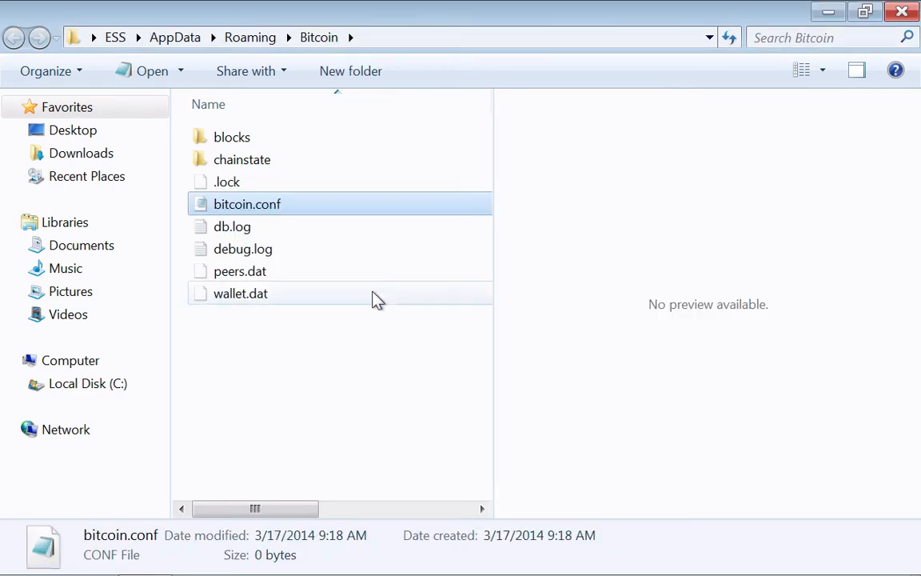
Step: Open bitcoin.conf in Notepad, keeping Notepad as the default program for this file type
{"action": "right_click", "coordinate": [246, 207]}
{"action": "left_click", "coordinate": [307, 258]}
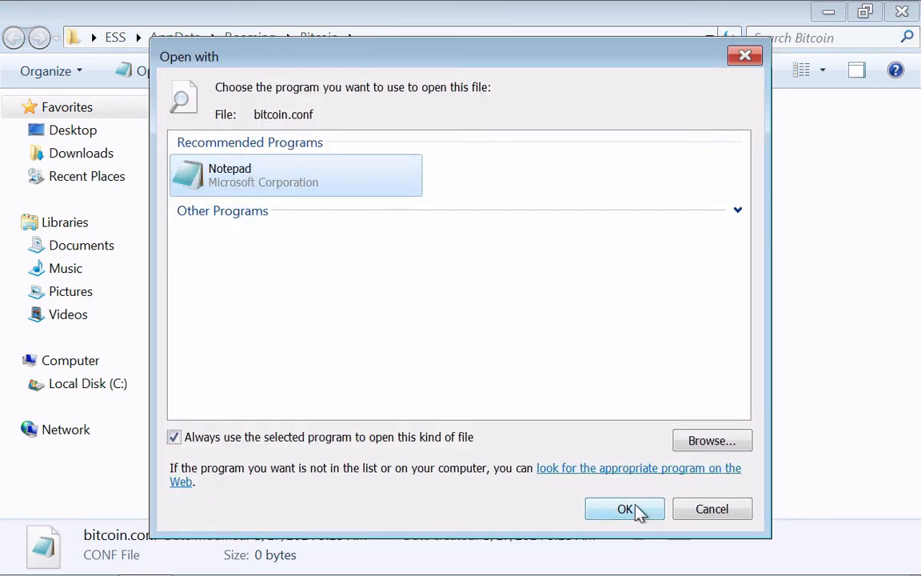
{"action": "left_click", "coordinate": [627, 509]}
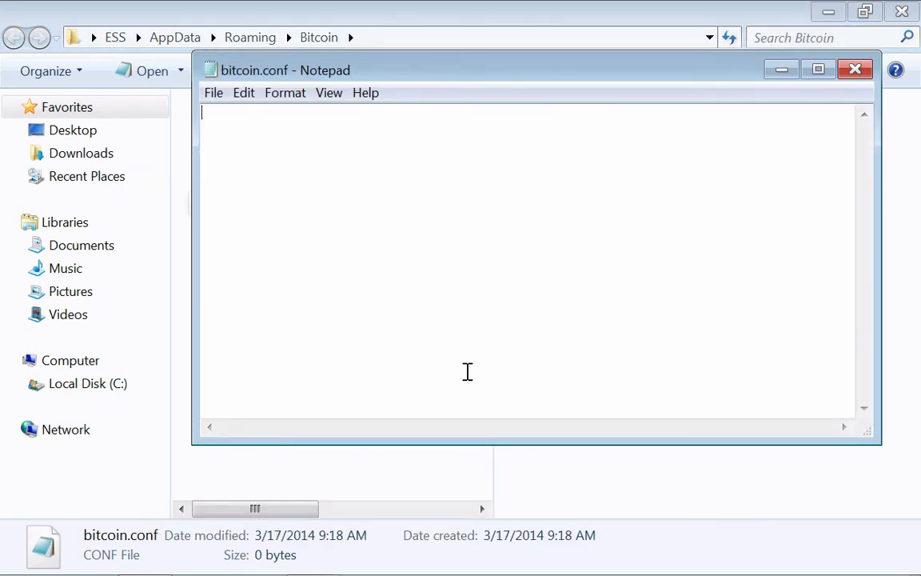
Step: Paste rpcport=8332, rpcconnect=localhost, the RPC username and password, server=1 and txindex=1 into bitcoin.conf, save it, and close the windows
{"action": "right_click", "coordinate": [318, 196]}
{"action": "left_click", "coordinate": [372, 275]}
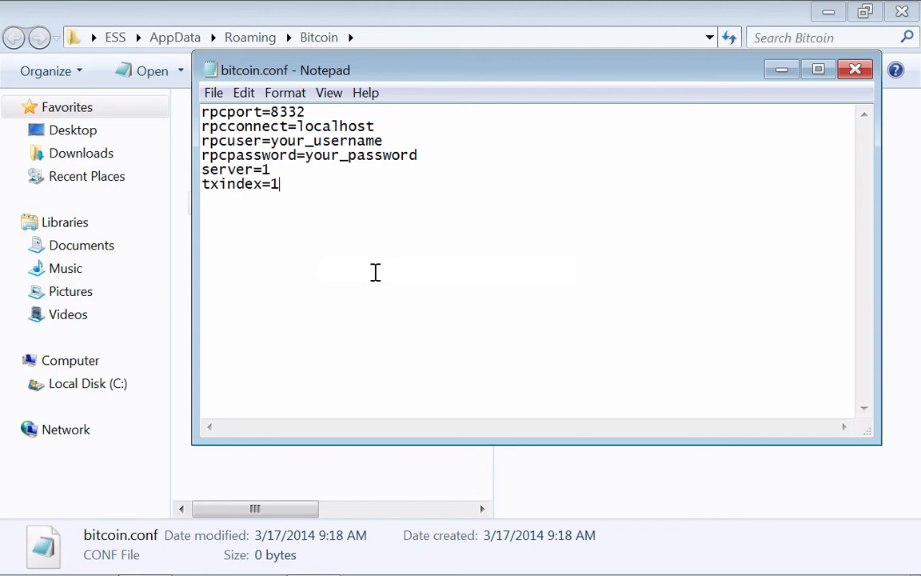
{"action": "left_click", "coordinate": [214, 94]}
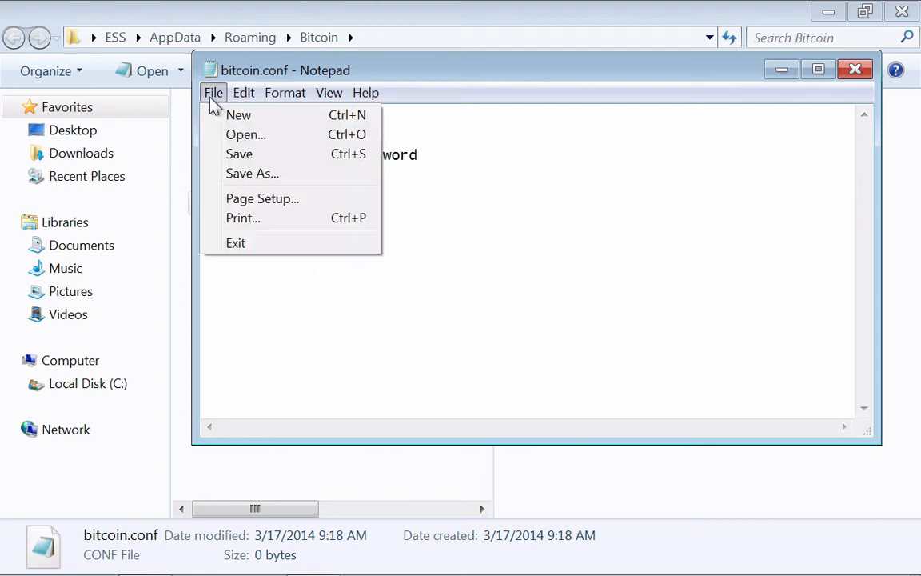
{"action": "left_click", "coordinate": [231, 155]}
{"action": "left_click", "coordinate": [855, 70]}
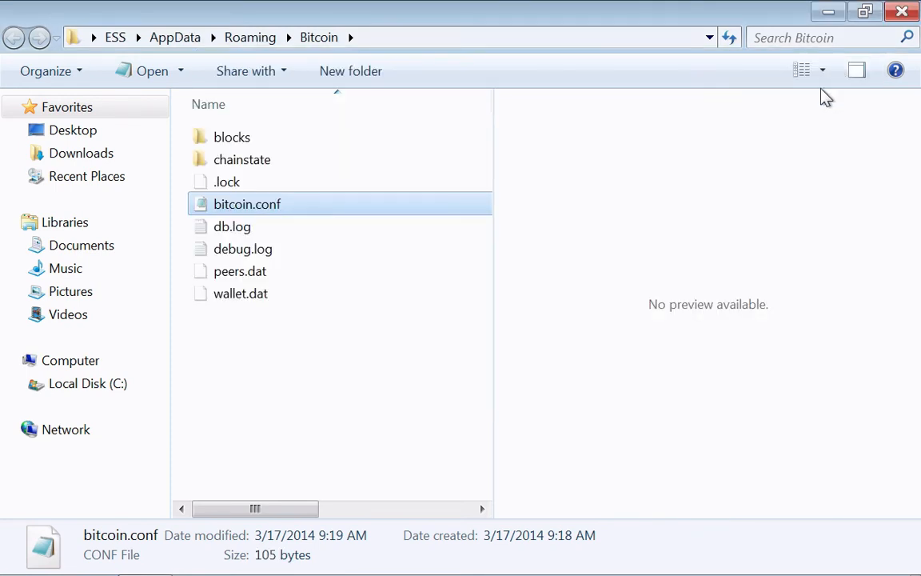
{"action": "left_click", "coordinate": [900, 12]}
Step: Append -reindex to the desktop Bitcoin shortcut's target and launch Bitcoin from that shortcut
{"action": "right_click", "coordinate": [45, 121]}
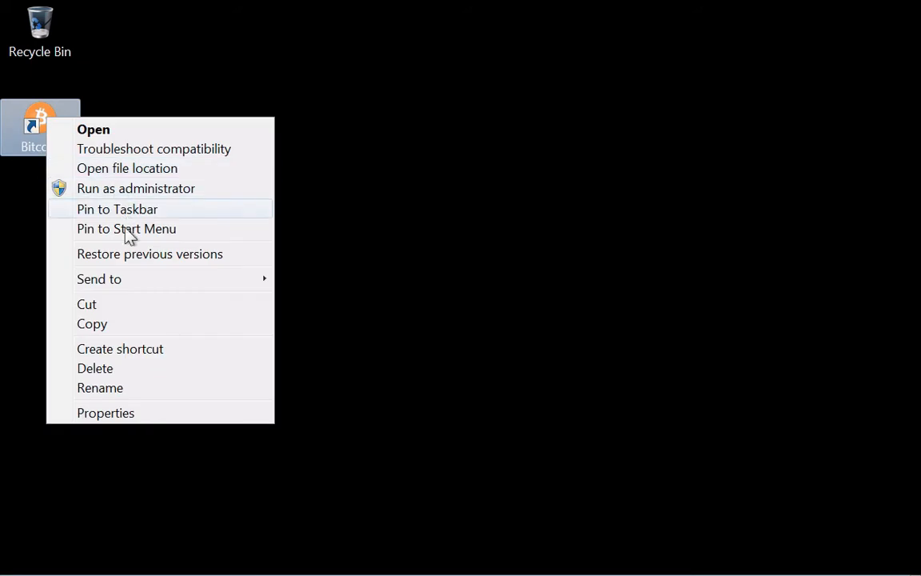
{"action": "left_click", "coordinate": [141, 414]}
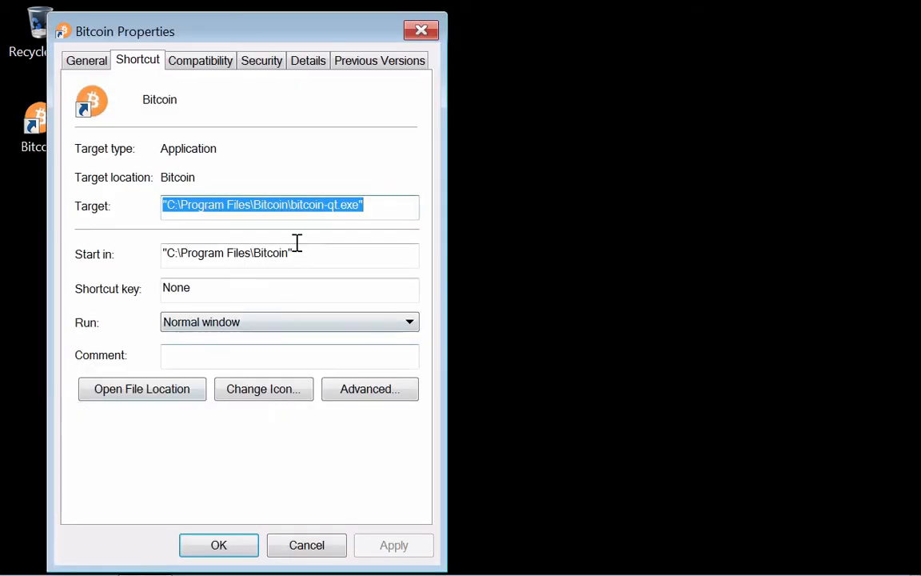
{"action": "left_click", "coordinate": [391, 205]}
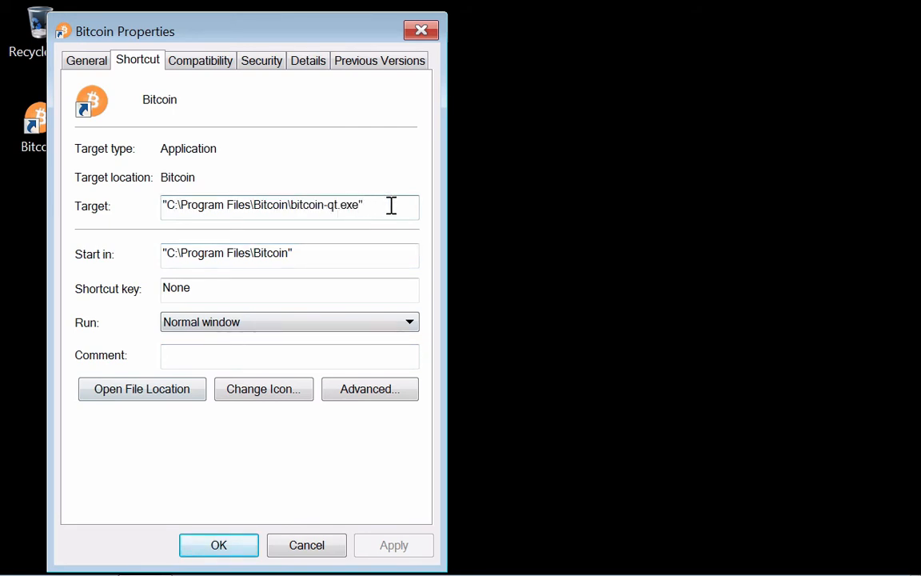
{"action": "type", "text": "-reindex"}
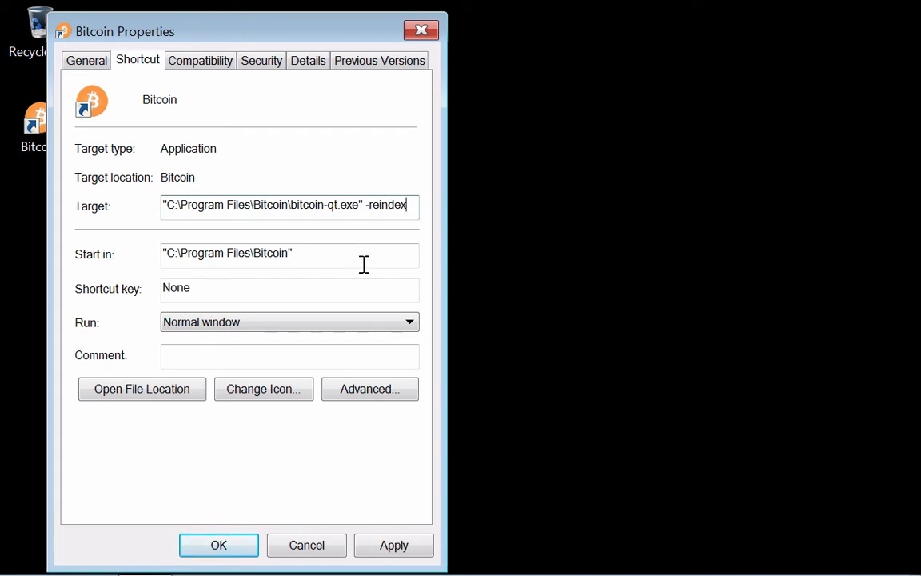
{"action": "left_click", "coordinate": [394, 546]}
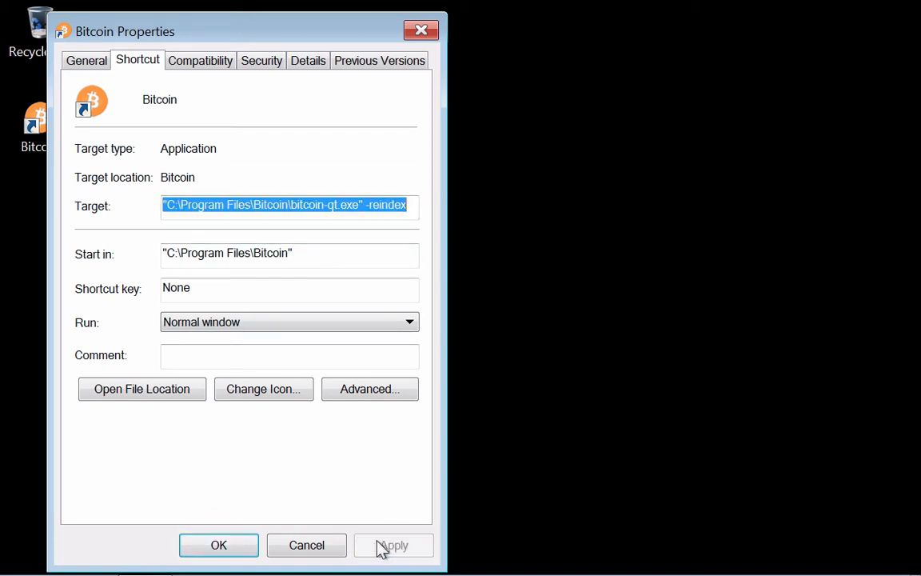
{"action": "left_click", "coordinate": [244, 544]}
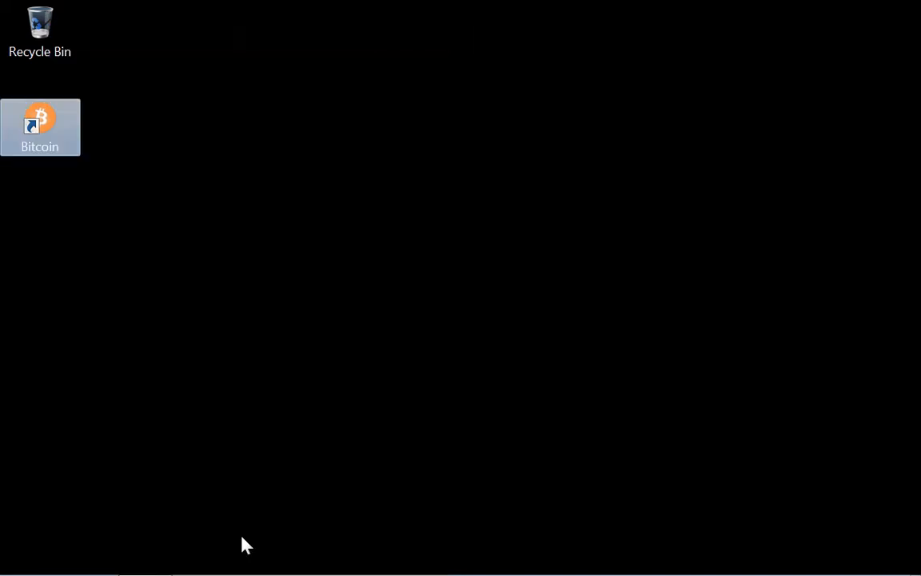
{"action": "double_click", "coordinate": [53, 129]}
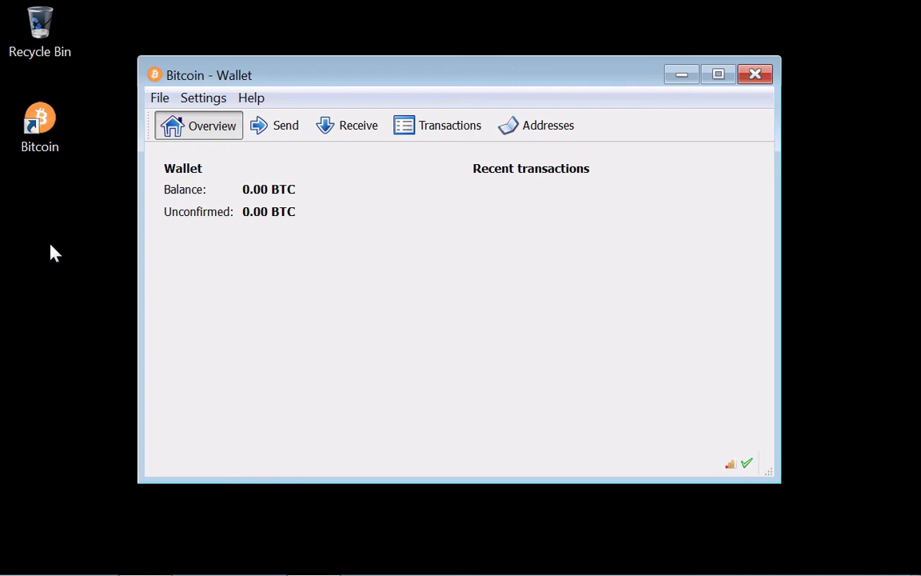
Step: Remove the -reindex option from the Bitcoin shortcut's target and save the shortcut properties
{"action": "right_click", "coordinate": [40, 119]}
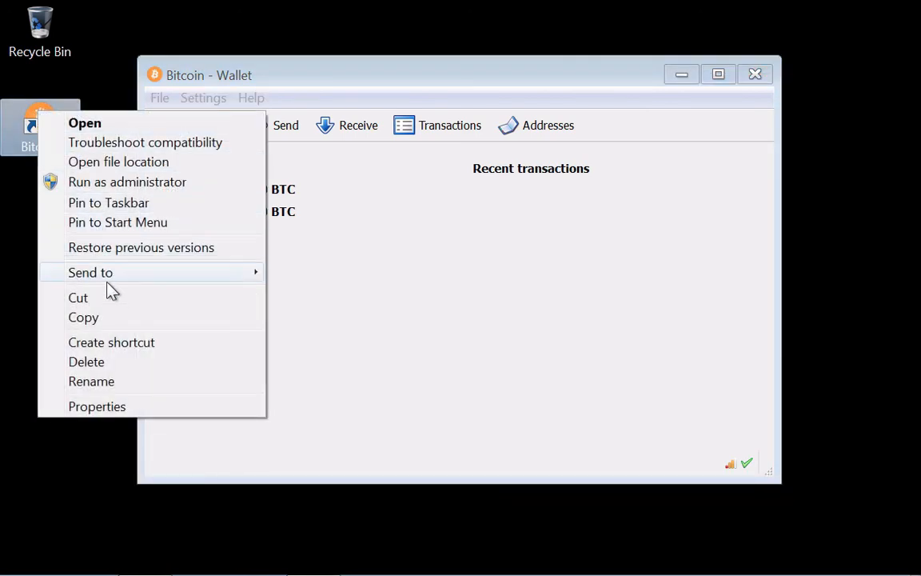
{"action": "left_click", "coordinate": [96, 407]}
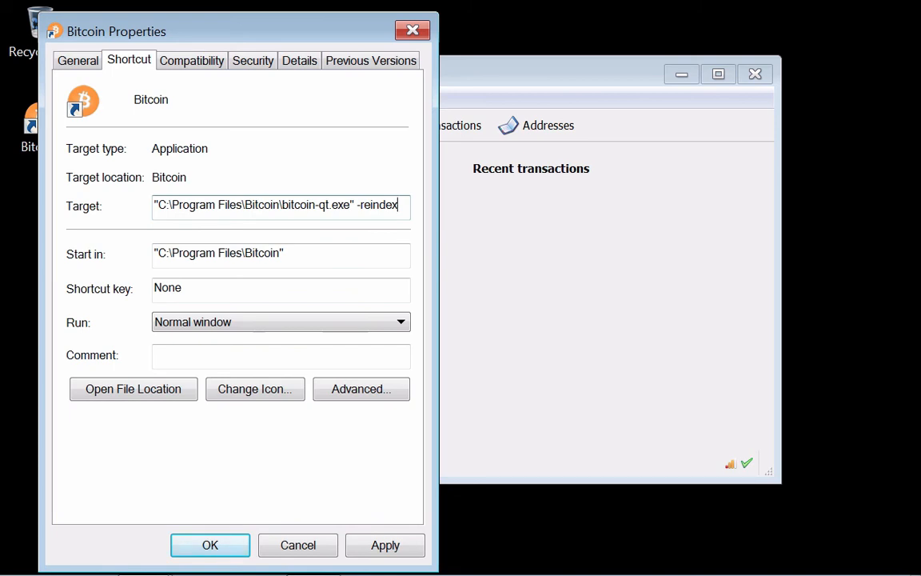
{"action": "key", "text": "alt"}
{"action": "key", "text": "BackSpace"}
{"action": "key", "text": "BackSpace"}
{"action": "key", "text": "BackSpace"}
{"action": "key", "text": "BackSpace"}
{"action": "key", "text": "BackSpace"}
{"action": "key", "text": "BackSpace"}
{"action": "key", "text": "BackSpace"}
{"action": "key", "text": "BackSpace"}
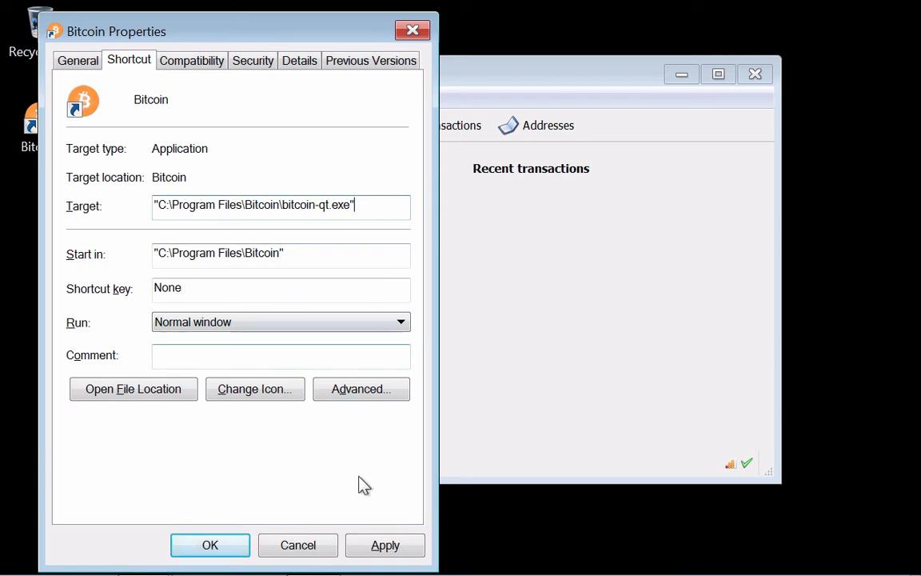
{"action": "left_click", "coordinate": [376, 553]}
{"action": "left_click", "coordinate": [236, 548]}
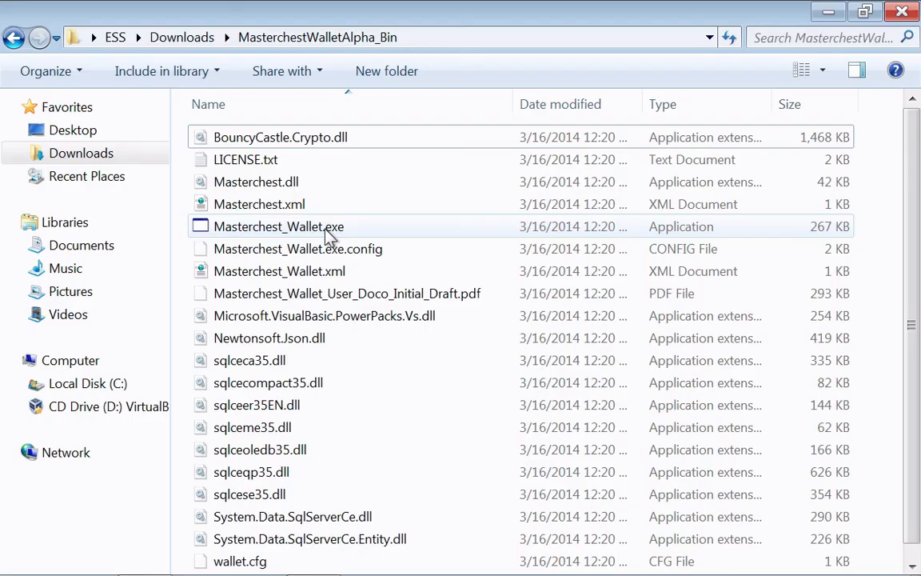
Step: Launch Masterchest_Wallet.exe from the MasterchestWalletAlpha_Bin folder and accept the disclaimer
{"action": "double_click", "coordinate": [326, 228]}
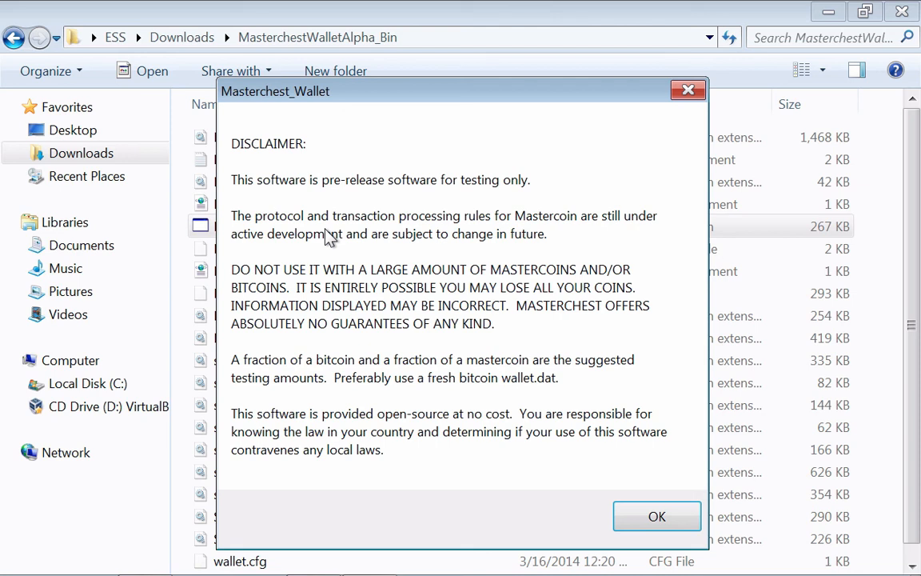
{"action": "left_click", "coordinate": [649, 512]}
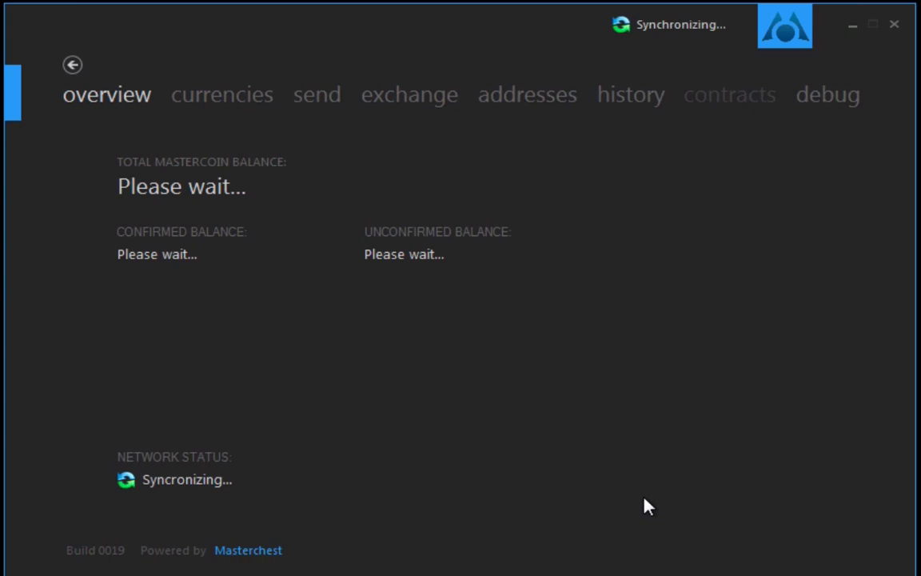
Step: Review the wallet's debug log during synchronization, and check the balances and network status on the overview
{"action": "left_click", "coordinate": [823, 100]}
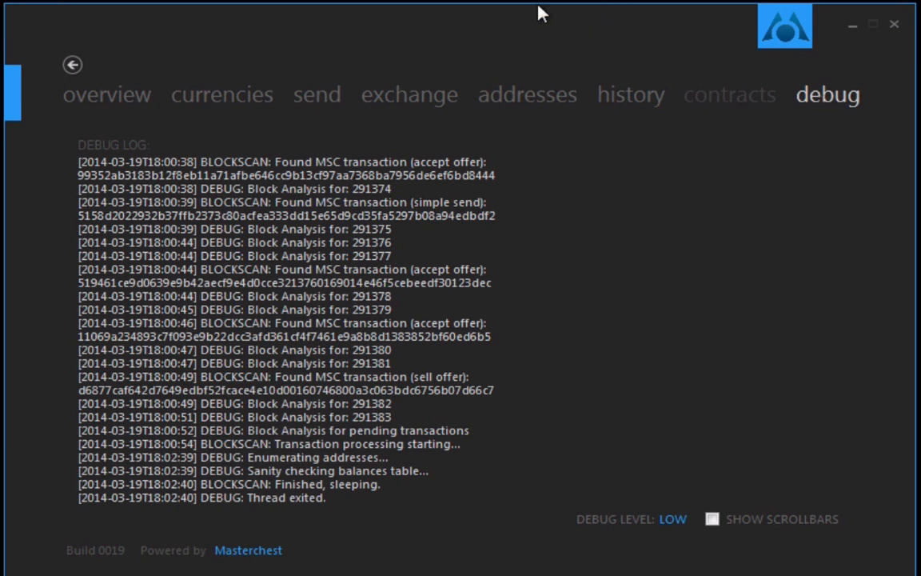
{"action": "left_click", "coordinate": [143, 95]}
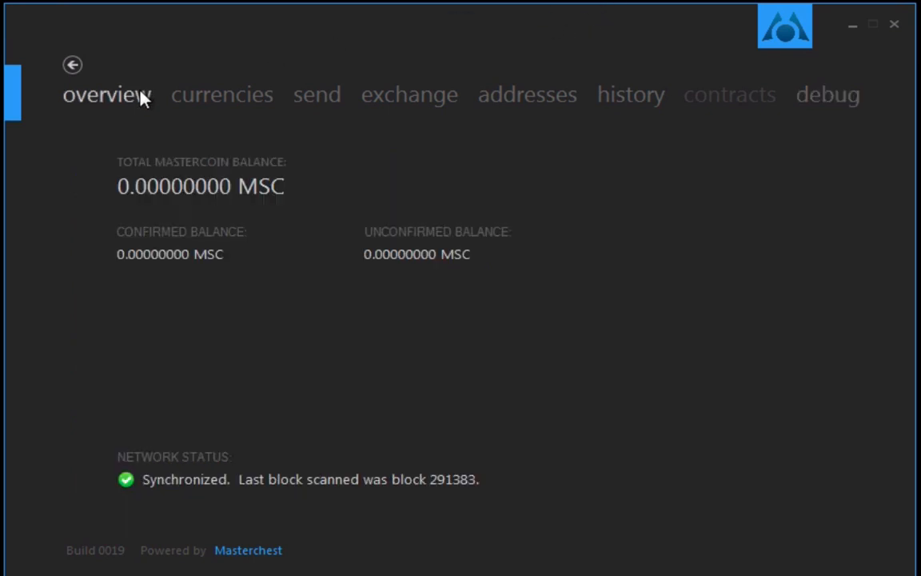